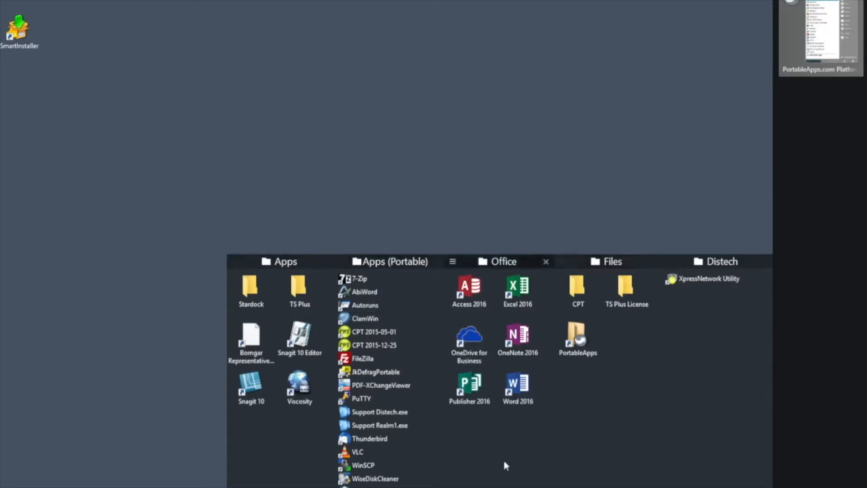
- Launch XpressNetwork Utility and review the discovery network interfaces under Settings without changes
{"action": "left_click", "coordinate": [708, 278]}
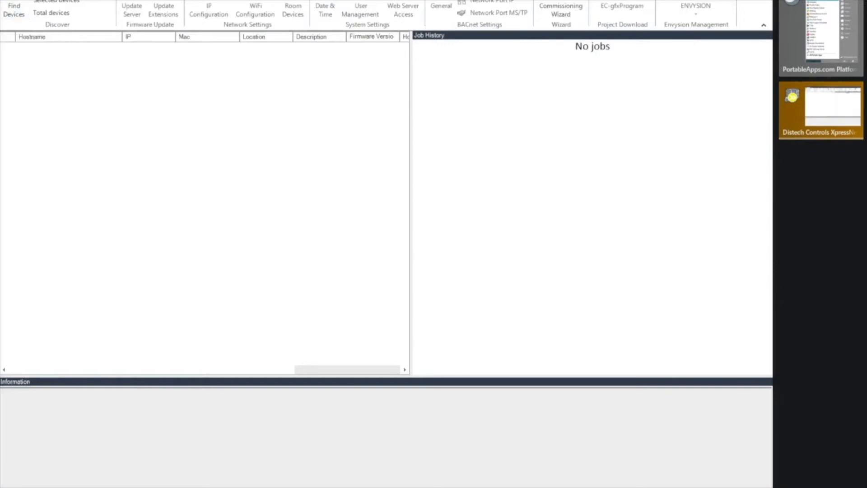
{"action": "left_click", "coordinate": [45, 0]}
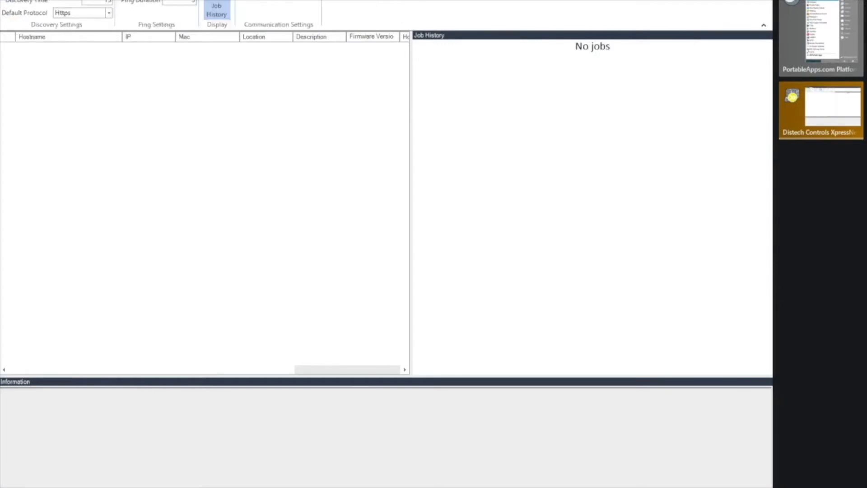
{"action": "left_click", "coordinate": [108, 0]}
{"action": "left_click", "coordinate": [108, 0]}
- Run Find Devices from the main ribbon to bring up the Eclypse credentials prompt
{"action": "left_click", "coordinate": [19, 0]}
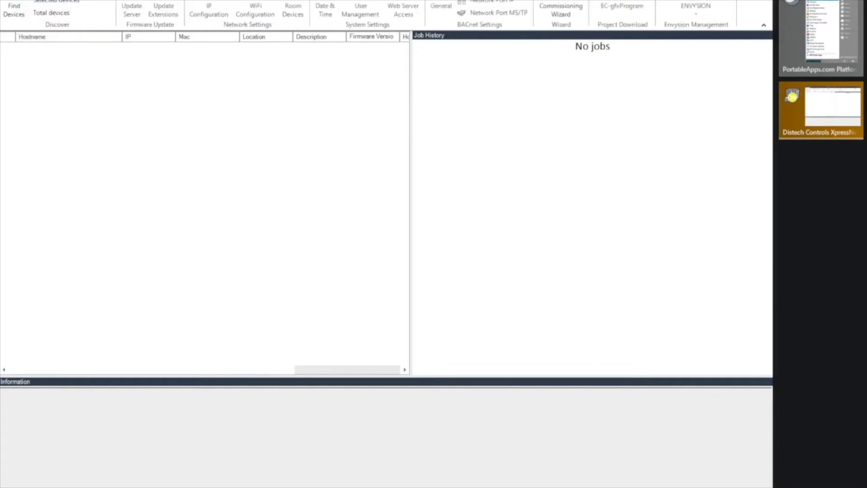
{"action": "left_click", "coordinate": [14, 10]}
{"action": "left_click", "coordinate": [374, 228]}
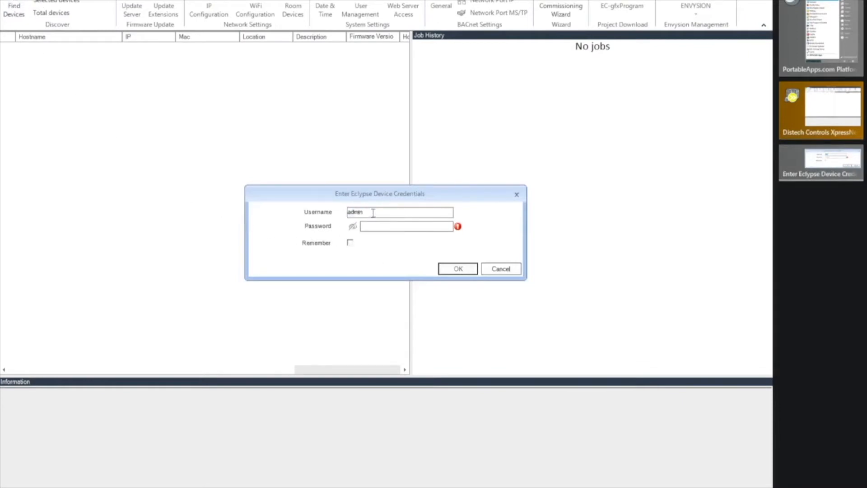
- Enter the Eclypse device username and password and submit them
{"action": "double_click", "coordinate": [373, 212]}
{"action": "key", "text": "Tab"}
{"action": "type", "text": "******"}
{"action": "left_click", "coordinate": [462, 273]}
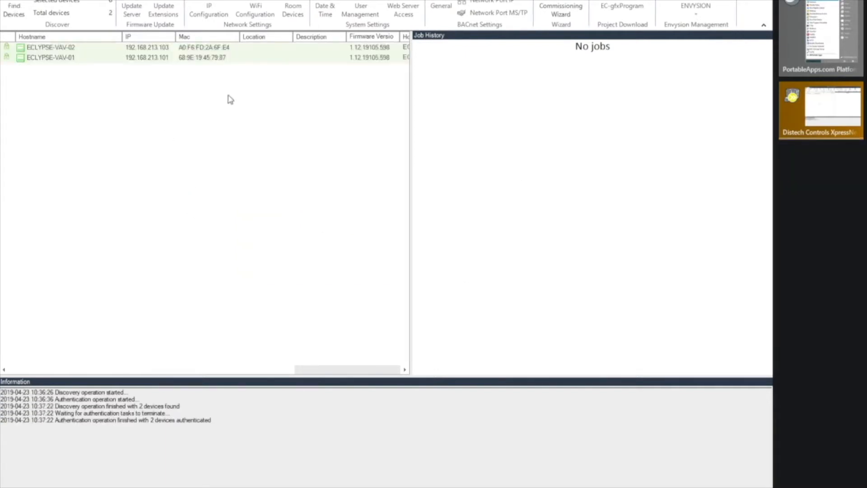
- Check discovered controllers ECLYPSE-VAV-01 and ECLYPSE-VAV-02, then bring up the PortableApps launcher
{"action": "left_click", "coordinate": [207, 59]}
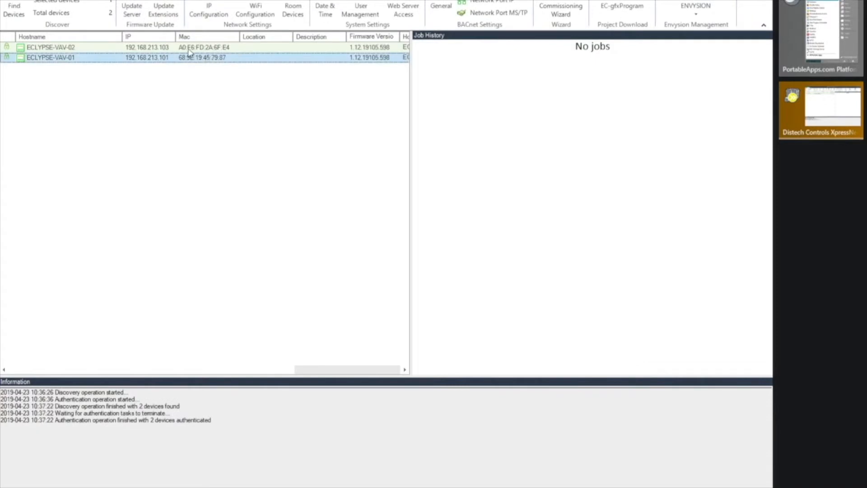
{"action": "left_click", "coordinate": [189, 47]}
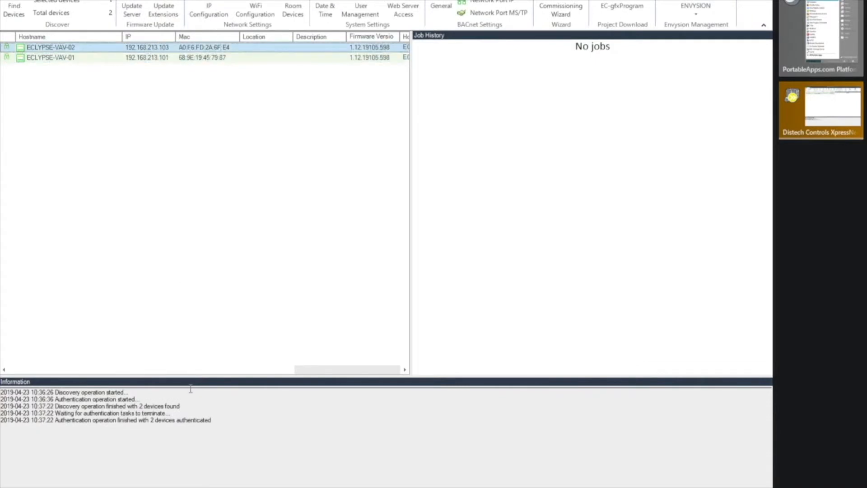
{"action": "left_click", "coordinate": [294, 486]}
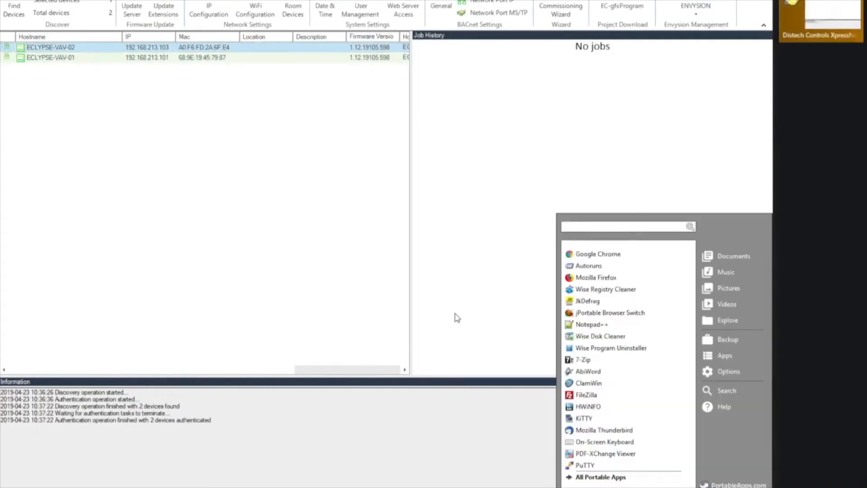
- Launch Google Chrome and load the pfSense router at 192.168.213.1
{"action": "left_click", "coordinate": [611, 256]}
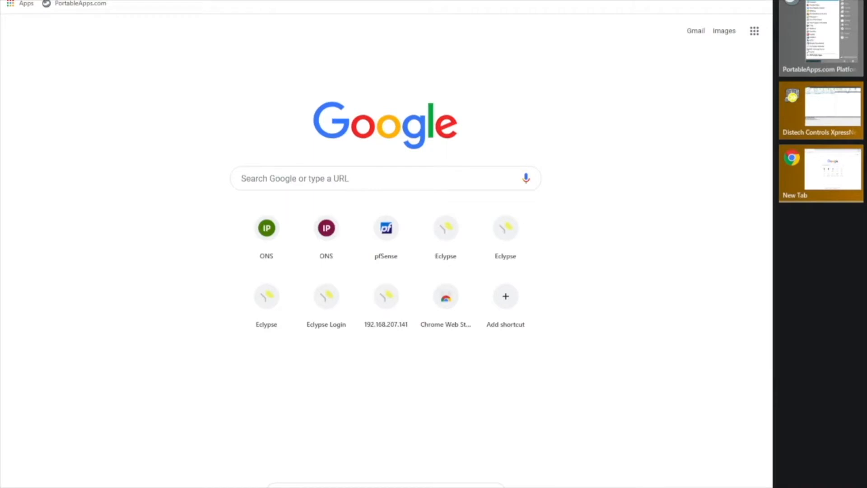
{"action": "type", "text": "192.168."}
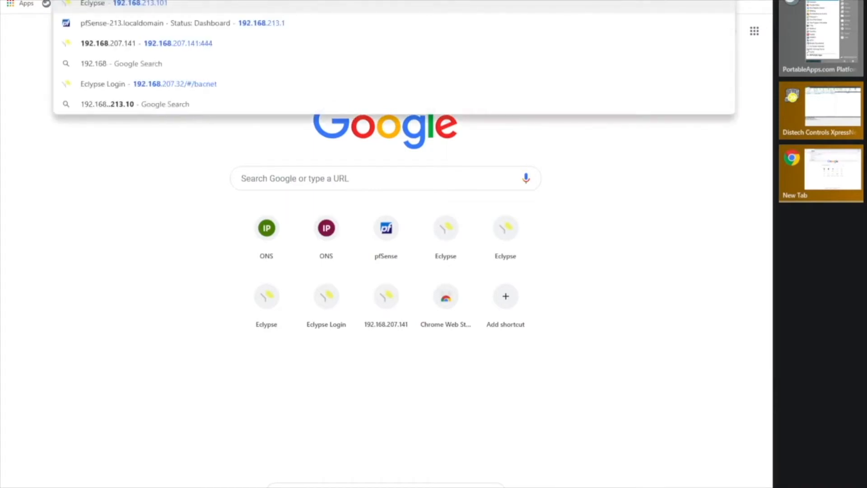
{"action": "type", "text": "213.1"}
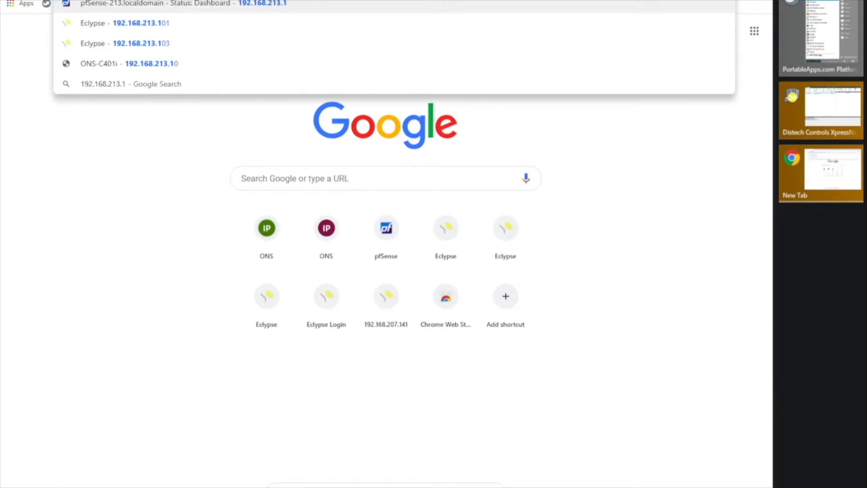
{"action": "key", "text": "Return"}
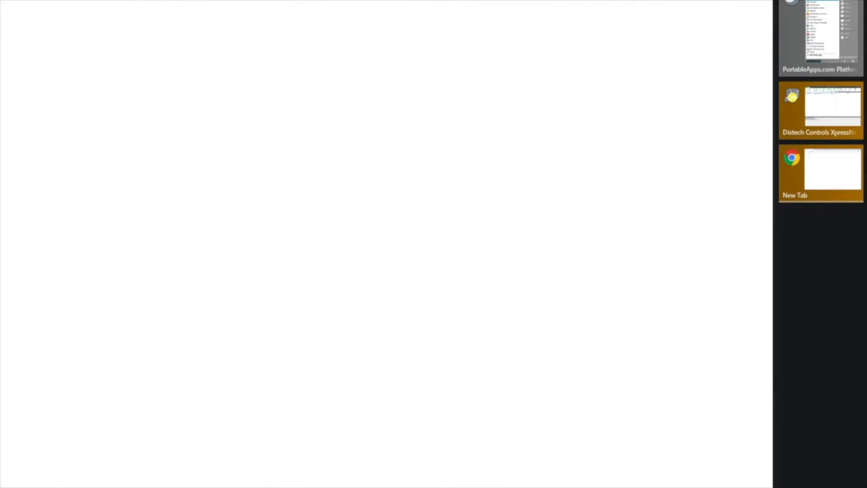
- Sign in to pfSense as admin and go to the LAN DHCP Server settings
{"action": "type", "text": "admin"}
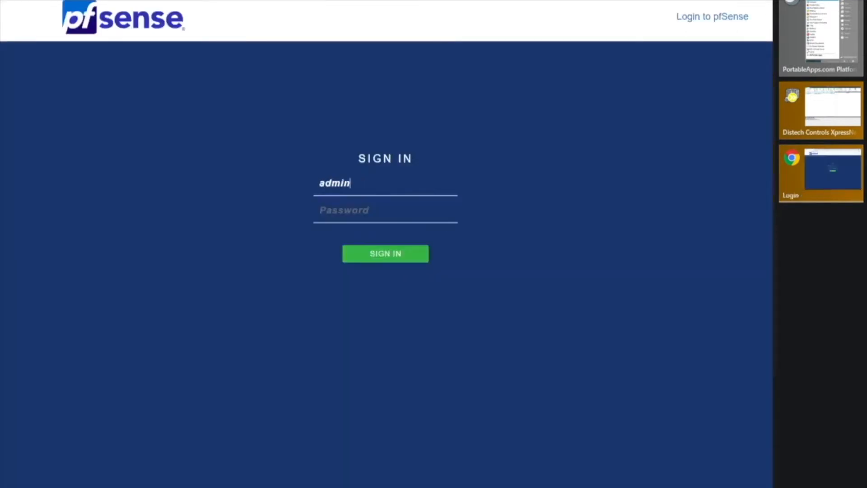
{"action": "type", "text": "•••••••••••••••••••••"}
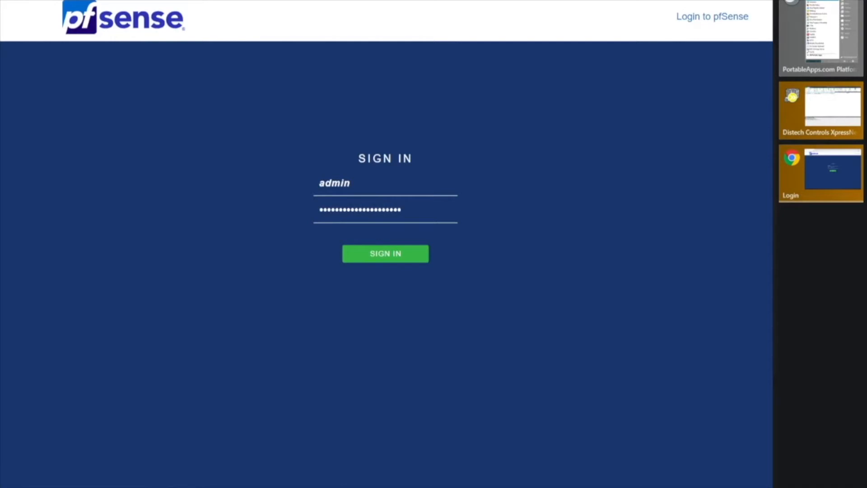
{"action": "key", "text": "Return"}
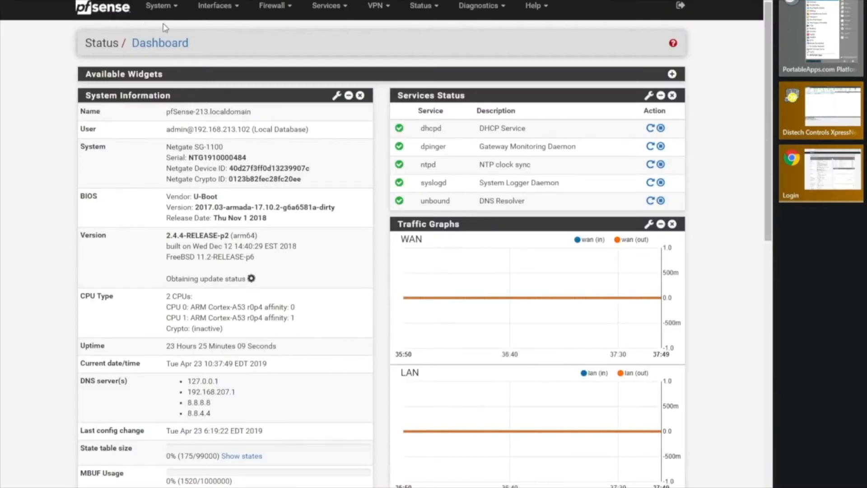
{"action": "left_click", "coordinate": [330, 8]}
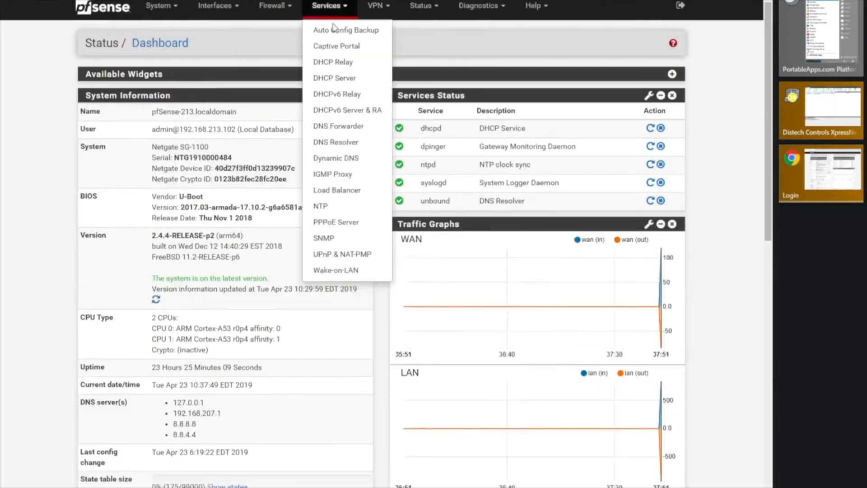
{"action": "left_click", "coordinate": [332, 79]}
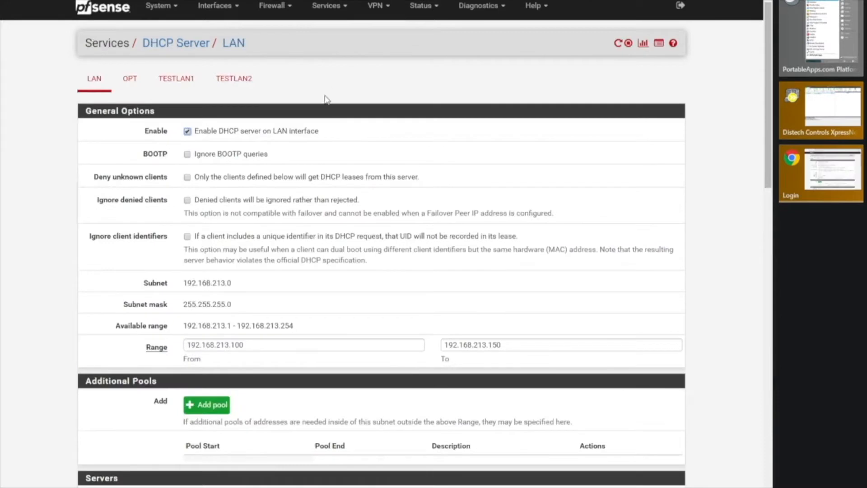
- Check the 192.168.213.100–192.168.213.150 DHCP range, then view the DHCP leases list
{"action": "left_click", "coordinate": [251, 344]}
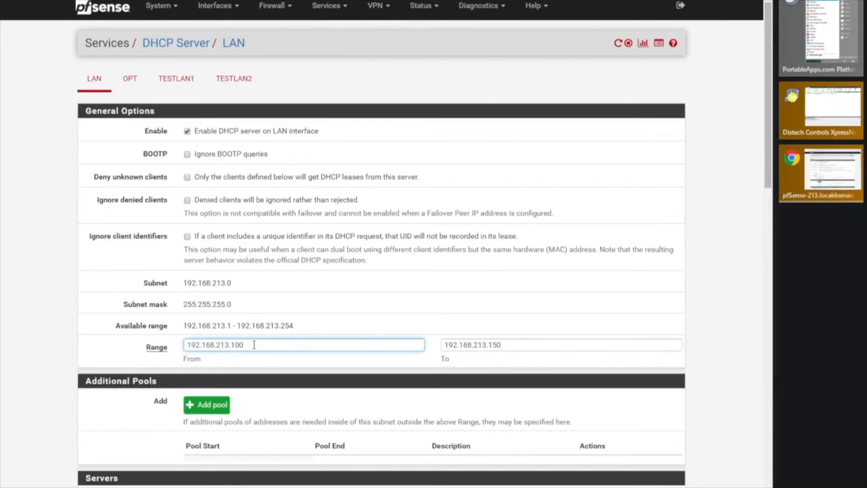
{"action": "left_click", "coordinate": [537, 350]}
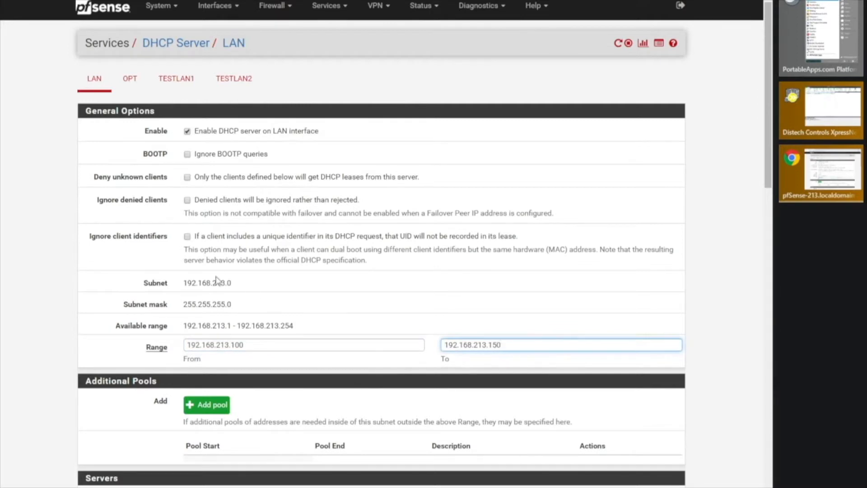
{"action": "left_click", "coordinate": [643, 45]}
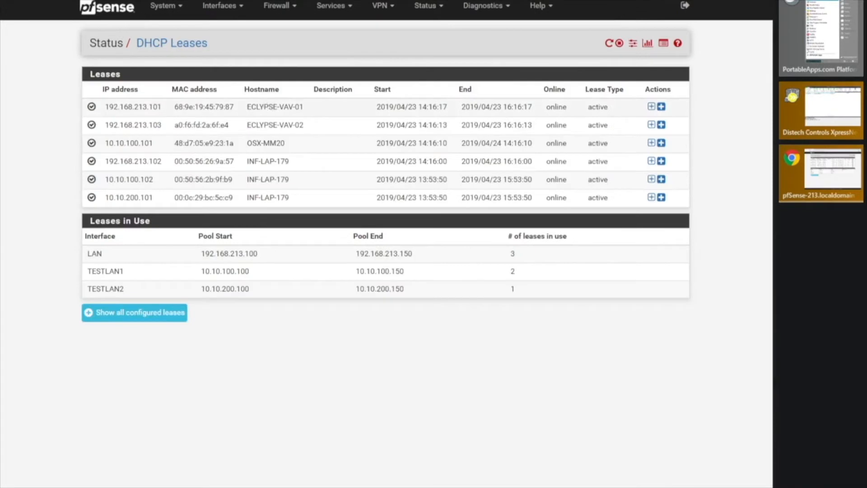
- Select the lease addresses 192.168.213.101 and then 192.168.213.103 on the DHCP Leases page
{"action": "left_click_drag", "start_coordinate": [106, 107], "coordinate": [161, 107]}
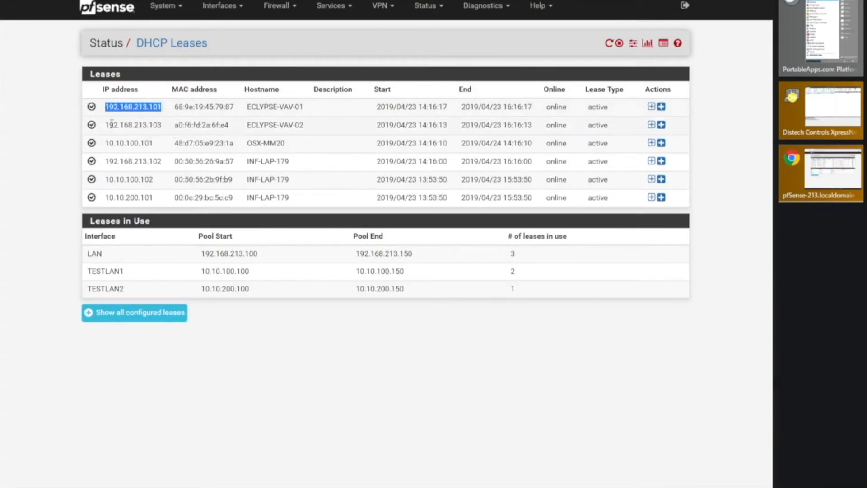
{"action": "left_click", "coordinate": [106, 124]}
{"action": "left_click_drag", "start_coordinate": [106, 125], "coordinate": [163, 125]}
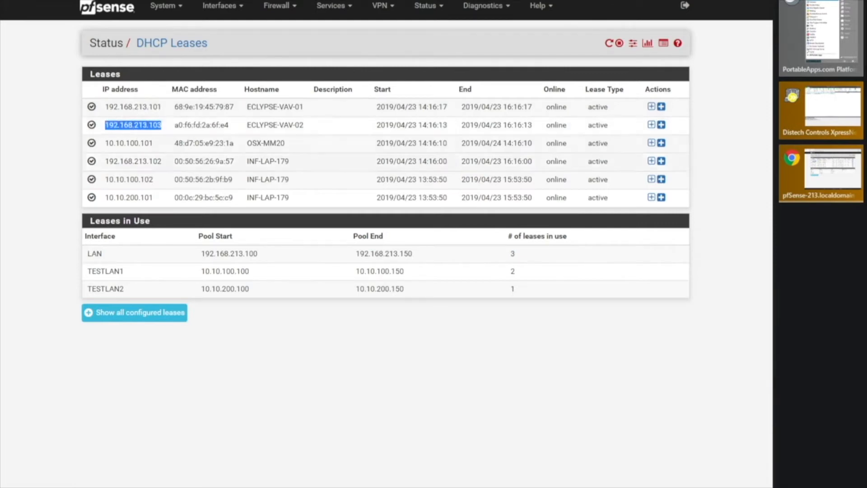
- Cross-check against XpressNetwork Utility, then open a new Chrome tab
{"action": "key", "text": "alt+Tab"}
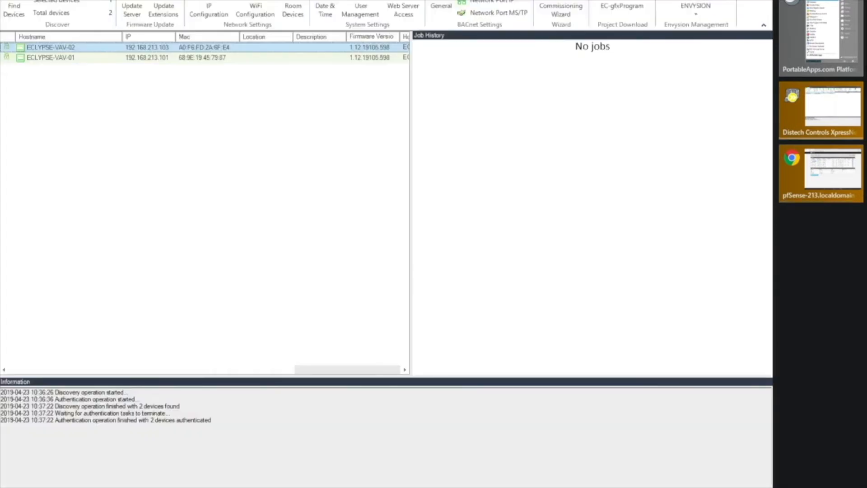
{"action": "key", "text": "alt+Tab"}
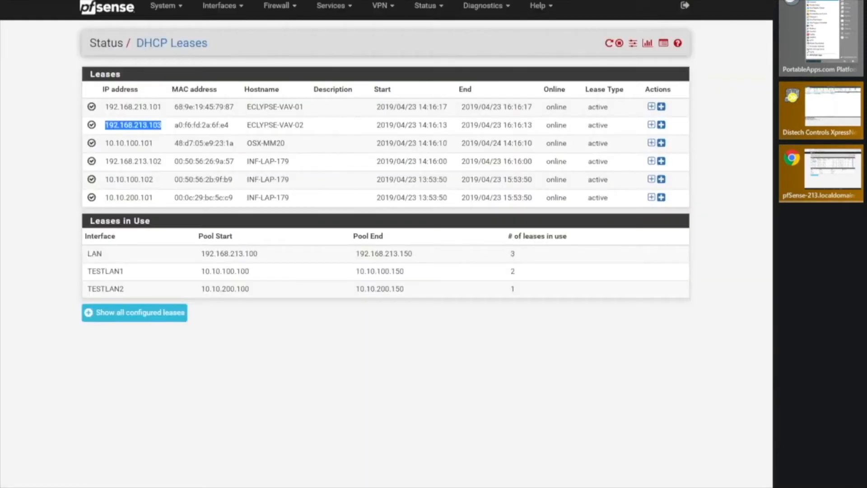
{"action": "mouse_move", "coordinate": [143, 487]}
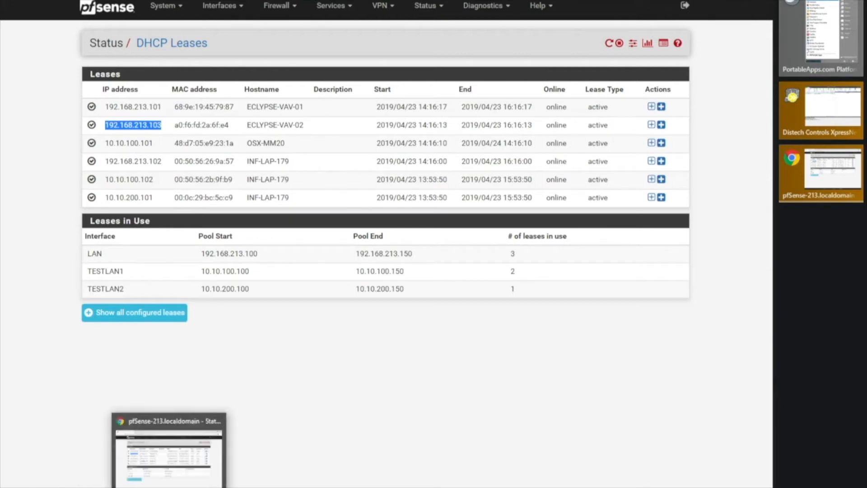
{"action": "key", "text": "ctrl+t"}
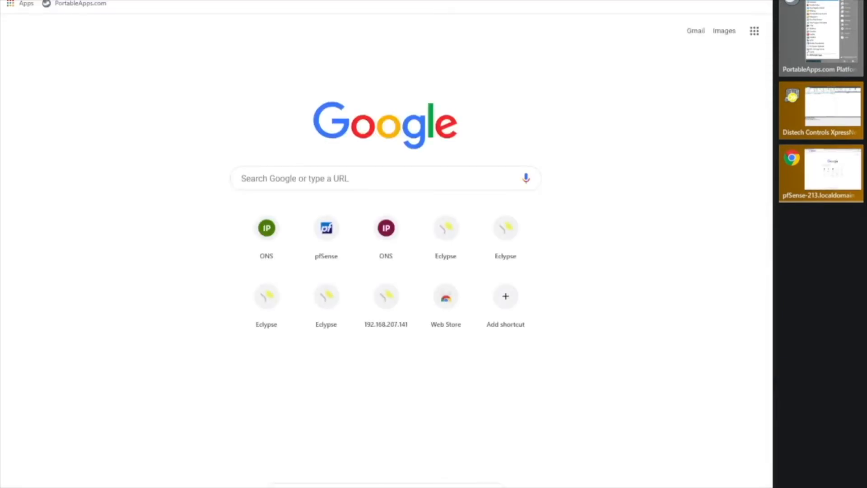
{"action": "type", "text": "https://192."}
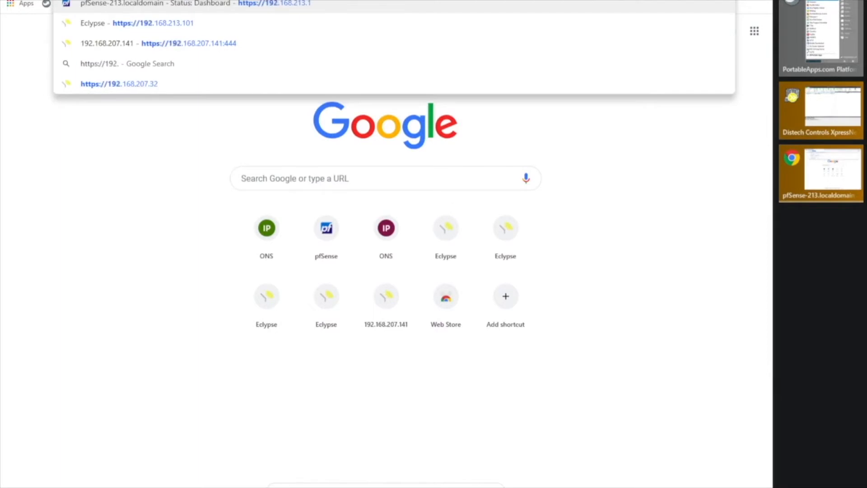
{"action": "type", "text": "168.213.101"}
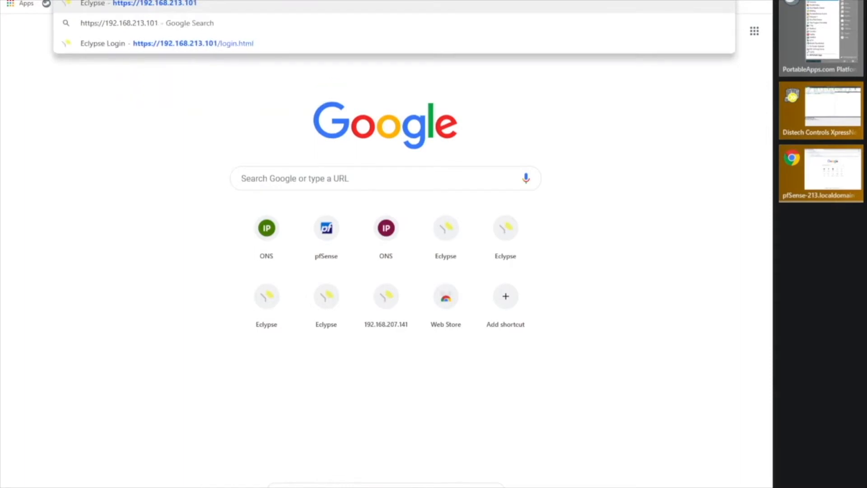
{"action": "key", "text": "Return"}
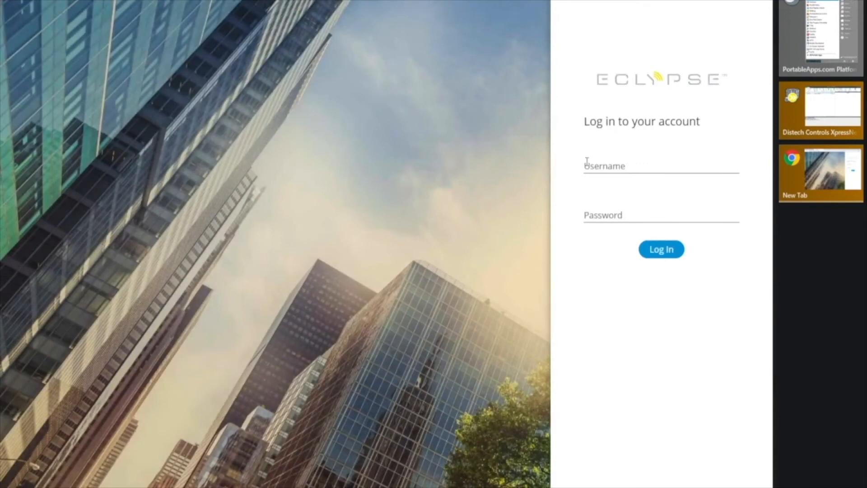
- Log in to the first Eclypse controller with the account username and password
{"action": "left_click", "coordinate": [594, 164]}
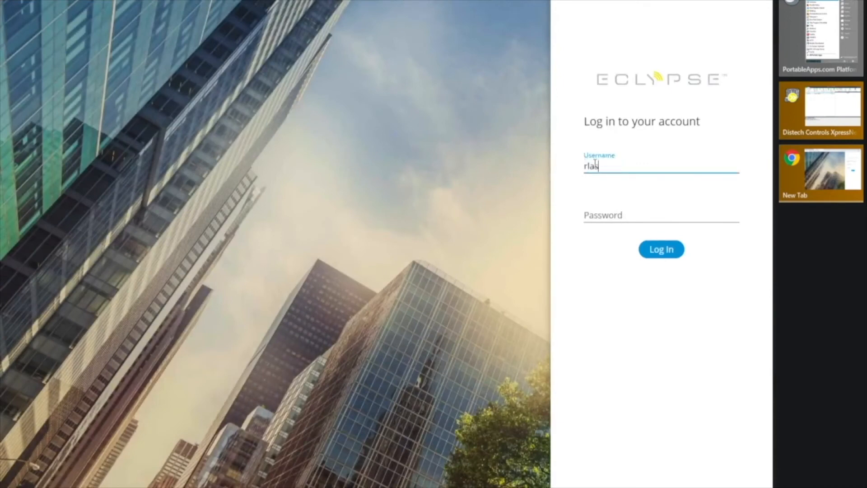
{"action": "key", "text": "Tab"}
{"action": "type", "text": "***************"}
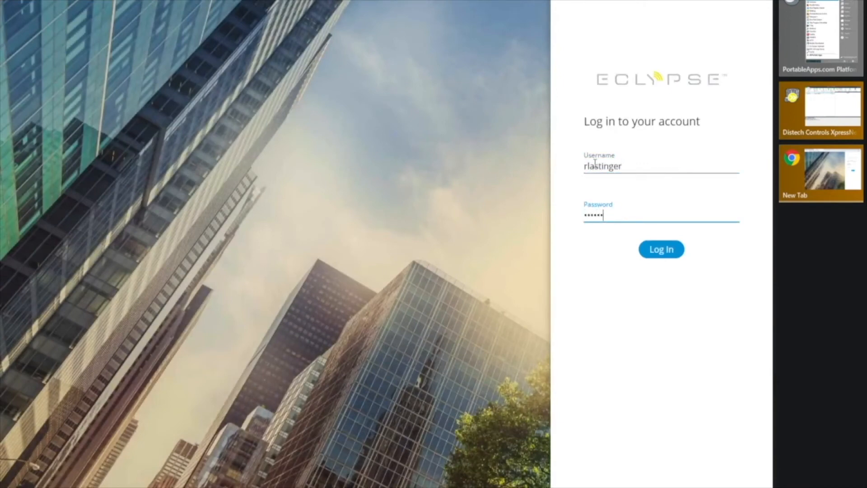
{"action": "type", "text": "*"}
{"action": "key", "text": "Return"}
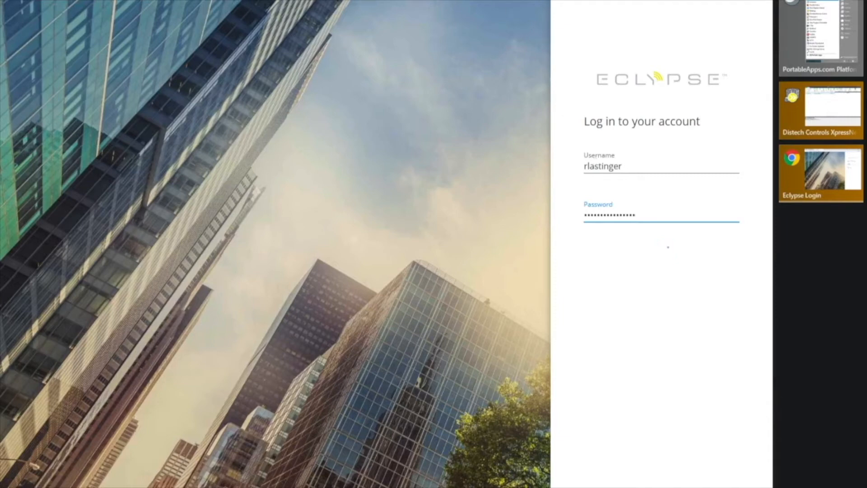
{"action": "key", "text": "ctrl+t"}
{"action": "type", "text": "19"}
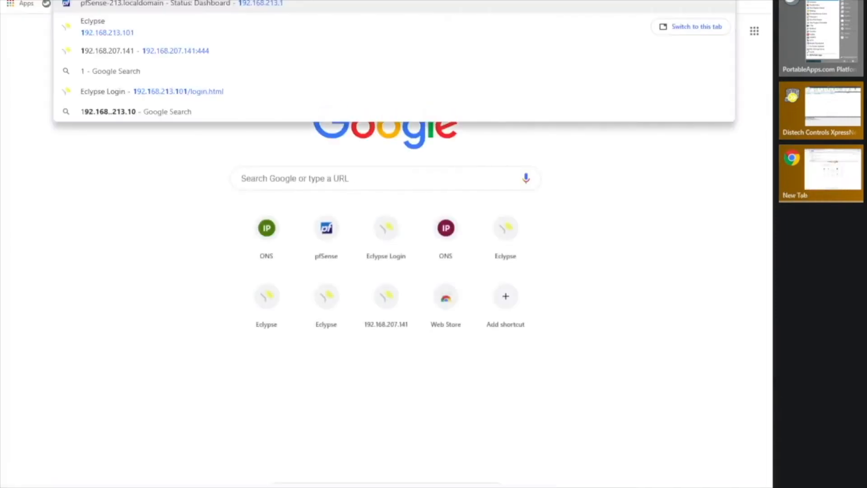
{"action": "key", "text": "BackSpace"}
{"action": "key", "text": "BackSpace"}
{"action": "key", "text": "BackSpace"}
{"action": "type", "text": "https://"}
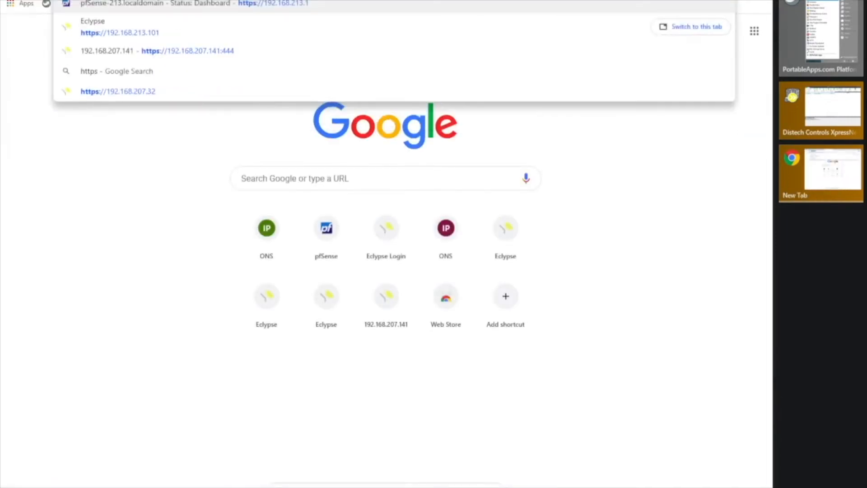
{"action": "type", "text": "192.168."}
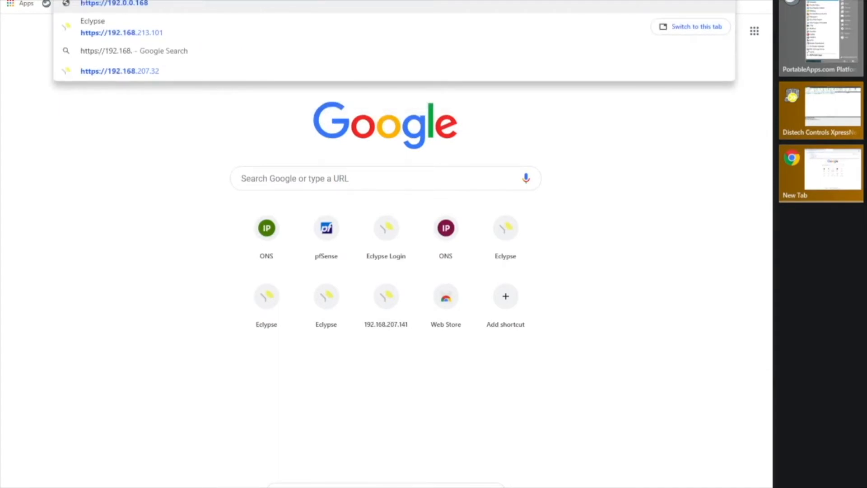
{"action": "type", "text": "213.103"}
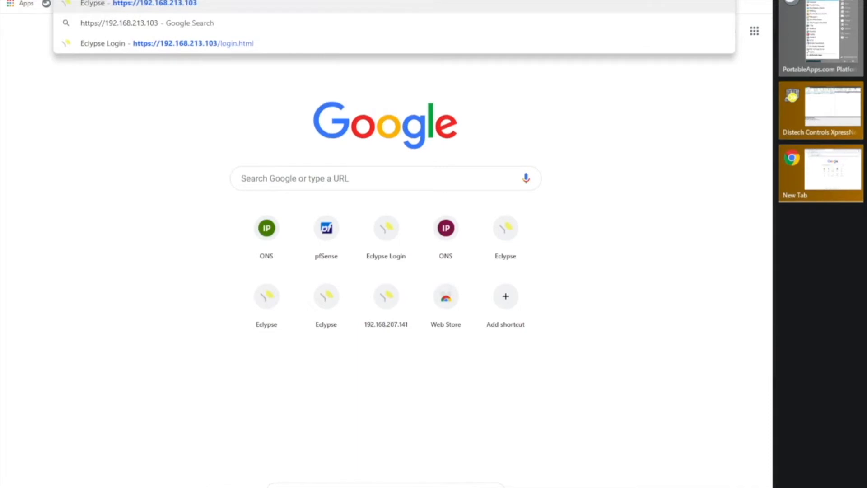
{"action": "key", "text": "Return"}
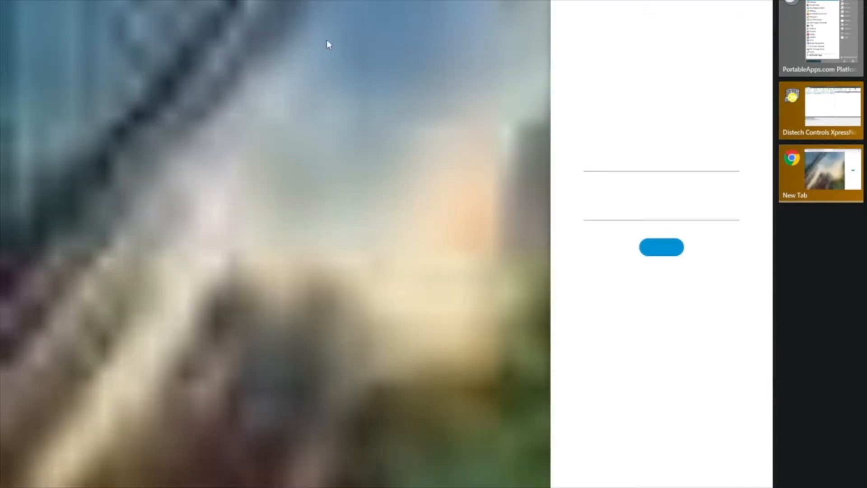
- Log in to the second Eclypse controller with the account username and password
{"action": "left_click", "coordinate": [603, 166]}
{"action": "key", "text": "Tab"}
{"action": "type", "text": "x"}
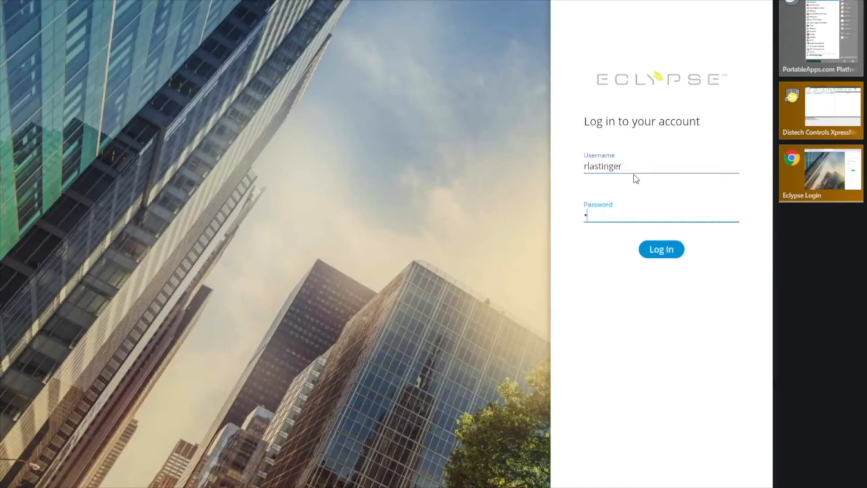
{"action": "key", "text": "BackSpace"}
{"action": "type", "text": "xxxxxxxxxxxxxxxx"}
{"action": "key", "text": "Return"}
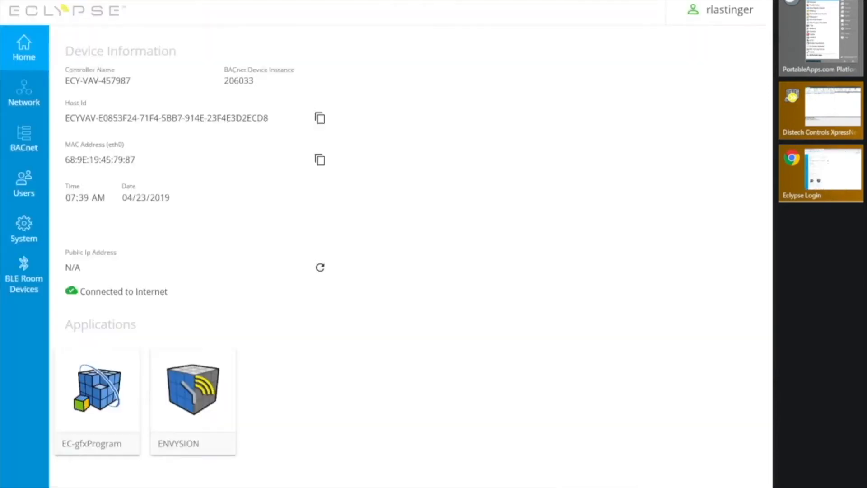
- Open Network to view Ethernet settings: DHCP on, IP 192.168.213.101, gateway 192.168.213.1
{"action": "left_click", "coordinate": [24, 100]}
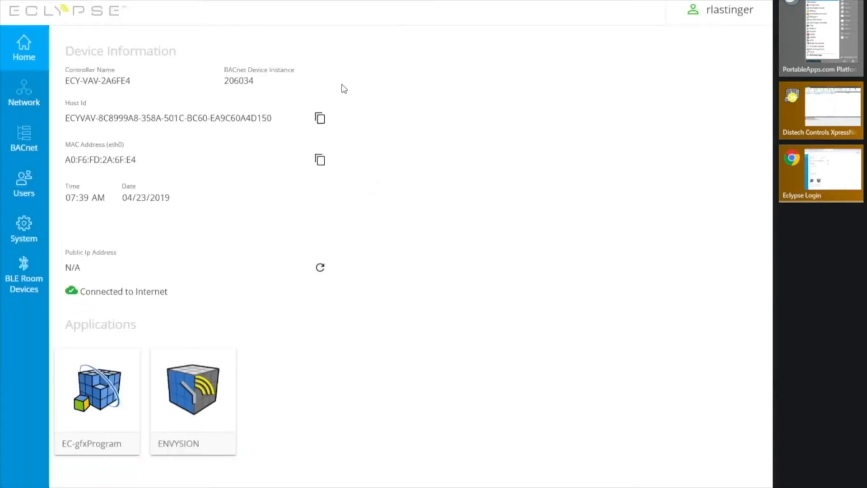
{"action": "left_click", "coordinate": [31, 98]}
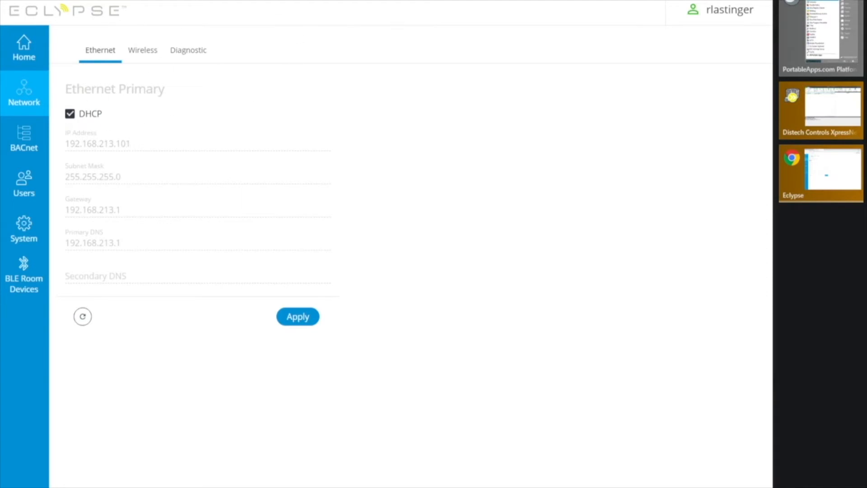
- Switch back to the pfSense DHCP Leases tab with Ctrl+Shift+Tab
{"action": "key", "text": "ctrl+shift+Tab"}
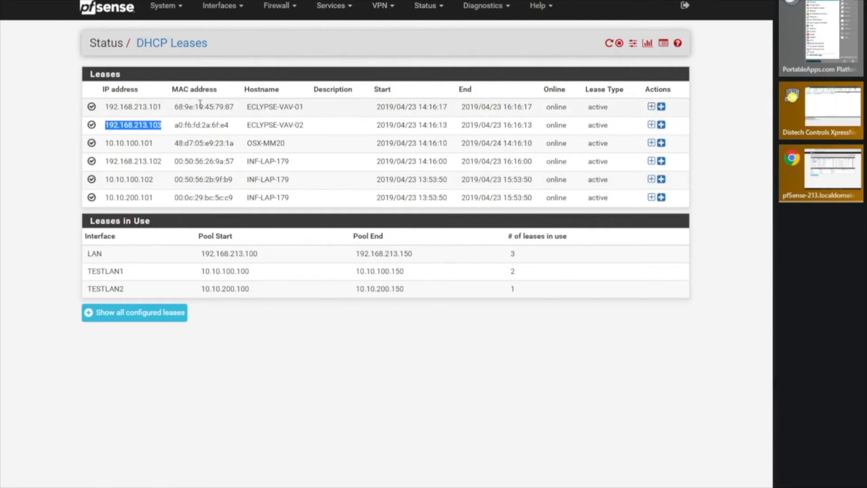
- Copy the ECLYPSE-VAV-01 MAC address 68:9e:19:45:79:87
{"action": "left_click_drag", "start_coordinate": [175, 106], "coordinate": [232, 107]}
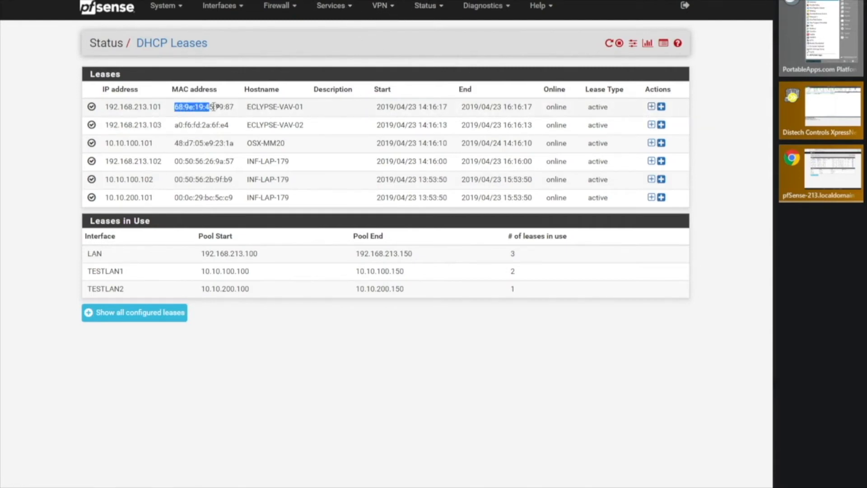
{"action": "right_click", "coordinate": [230, 108]}
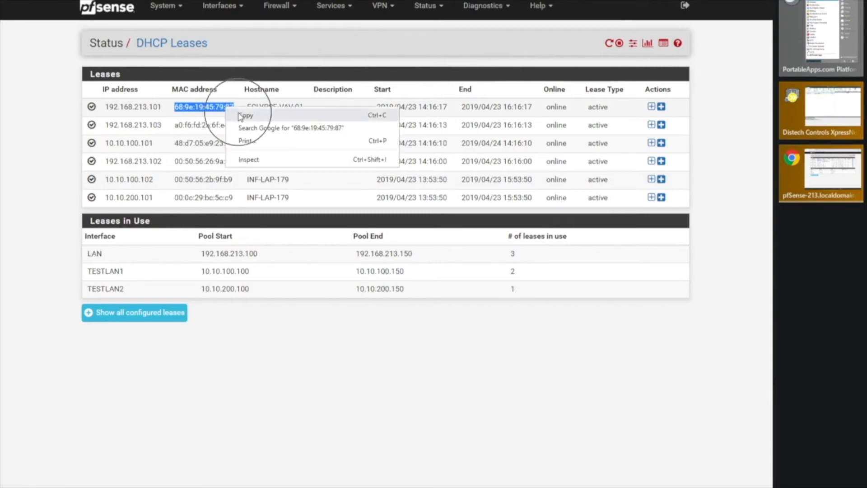
{"action": "left_click", "coordinate": [244, 115]}
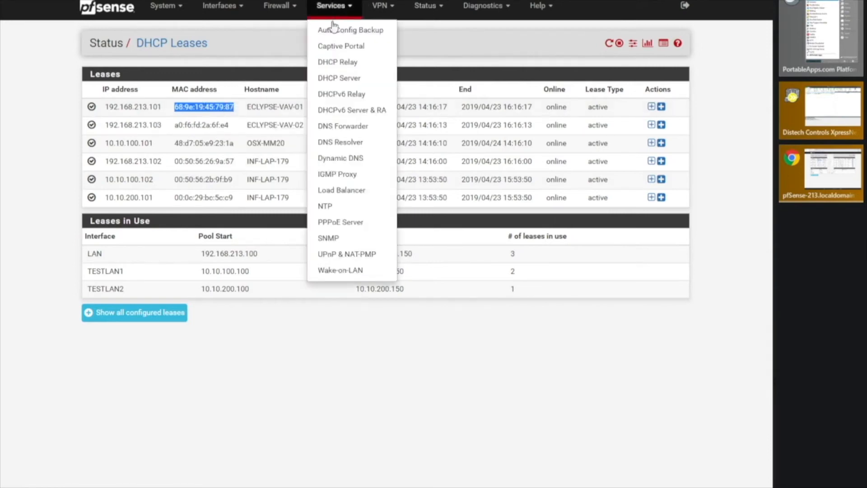
- Go to the LAN DHCP server settings and add a new static mapping
{"action": "left_click", "coordinate": [332, 78]}
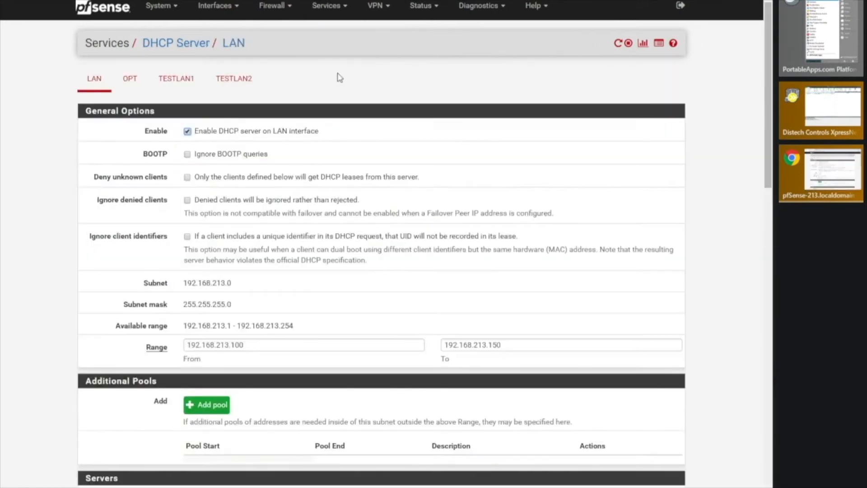
{"action": "scroll", "coordinate": [311, 319], "scroll_direction": "down", "scroll_amount": 10}
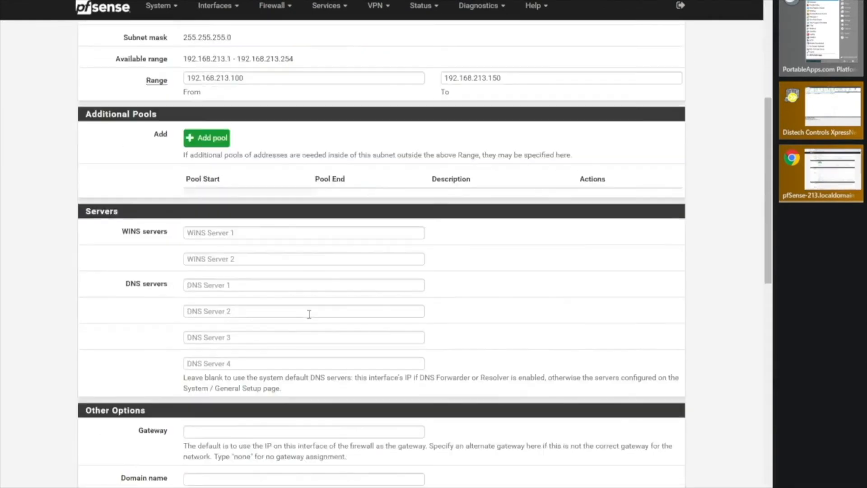
{"action": "scroll", "coordinate": [310, 318], "scroll_direction": "down", "scroll_amount": 9}
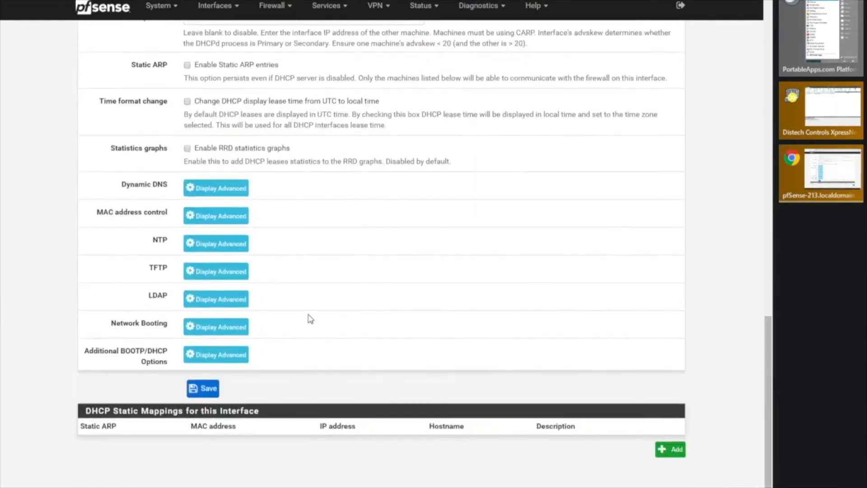
{"action": "left_click", "coordinate": [676, 454]}
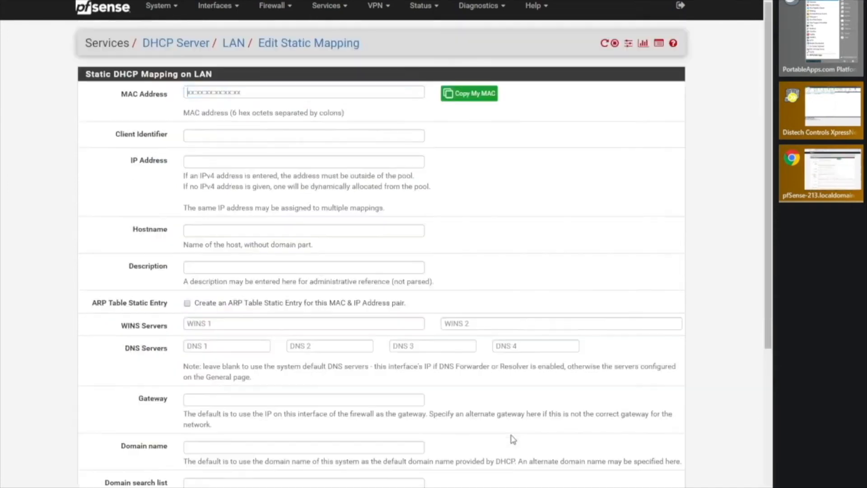
- Paste MAC 68:9e:19:45:79:87, enter IP 192.168.213.161, and save the static mapping
{"action": "right_click", "coordinate": [199, 94]}
{"action": "left_click", "coordinate": [224, 174]}
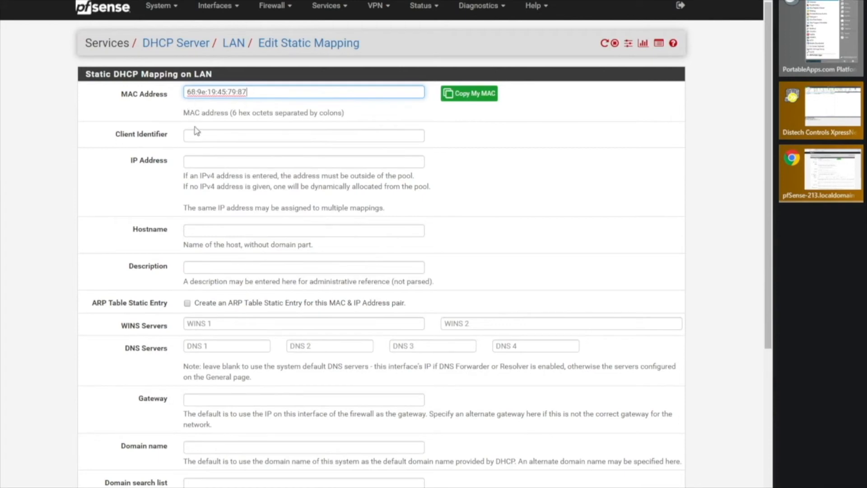
{"action": "left_click", "coordinate": [201, 162]}
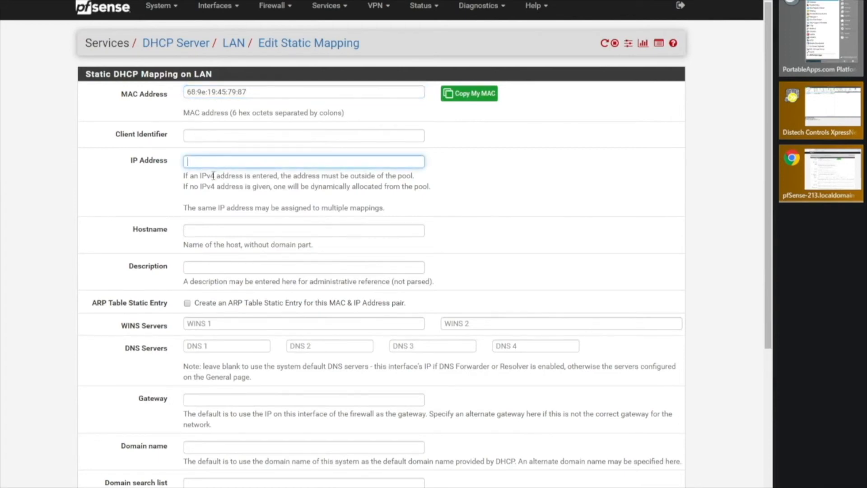
{"action": "type", "text": "192.168.213.161"}
{"action": "left_click", "coordinate": [506, 214]}
{"action": "scroll", "coordinate": [455, 258], "scroll_direction": "down", "scroll_amount": 5}
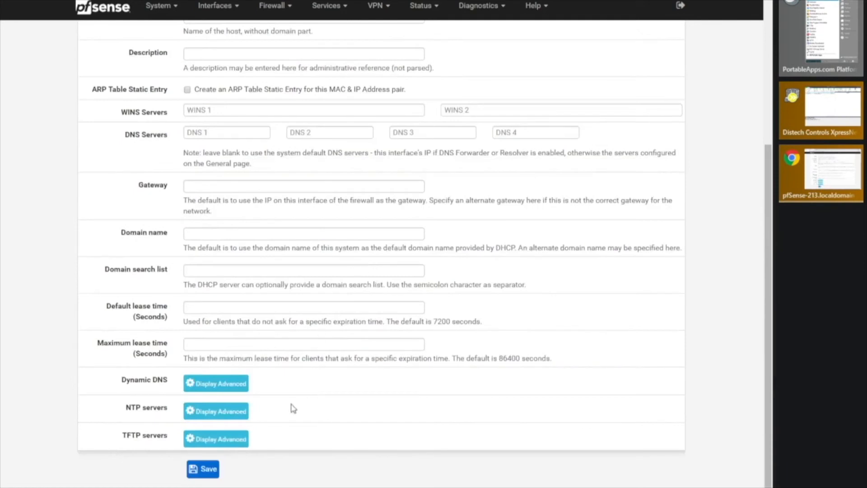
{"action": "left_click", "coordinate": [206, 473]}
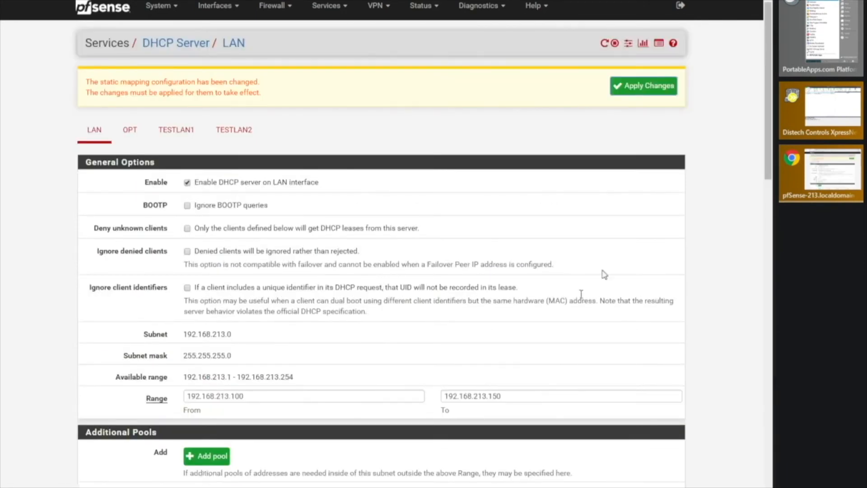
- Apply the DHCP changes and view the DHCP Leases page with the 192.168.213.161 entry
{"action": "left_click", "coordinate": [656, 92]}
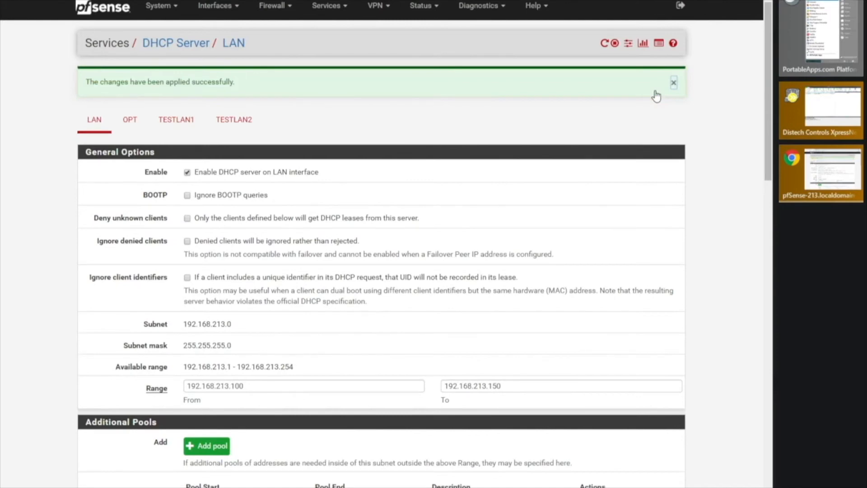
{"action": "left_click", "coordinate": [643, 43]}
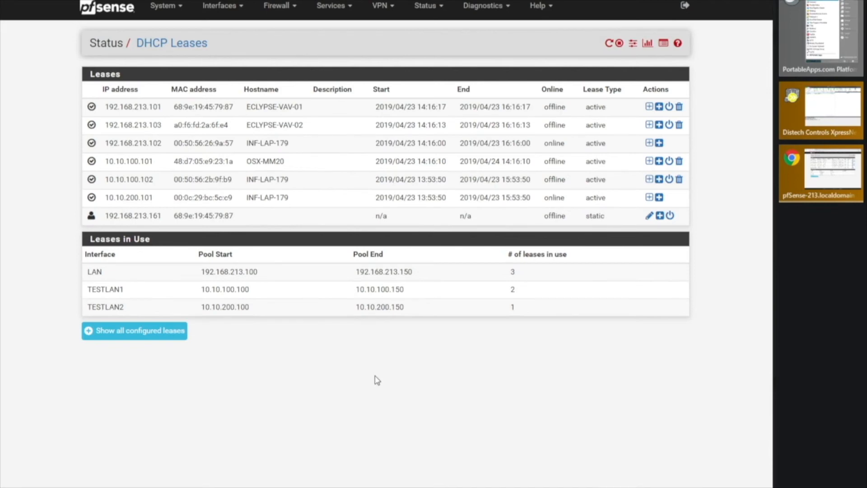
- In XpressNetwork Utility, run Find Devices, supplying the Eclypse username and password
{"action": "left_click", "coordinate": [821, 110]}
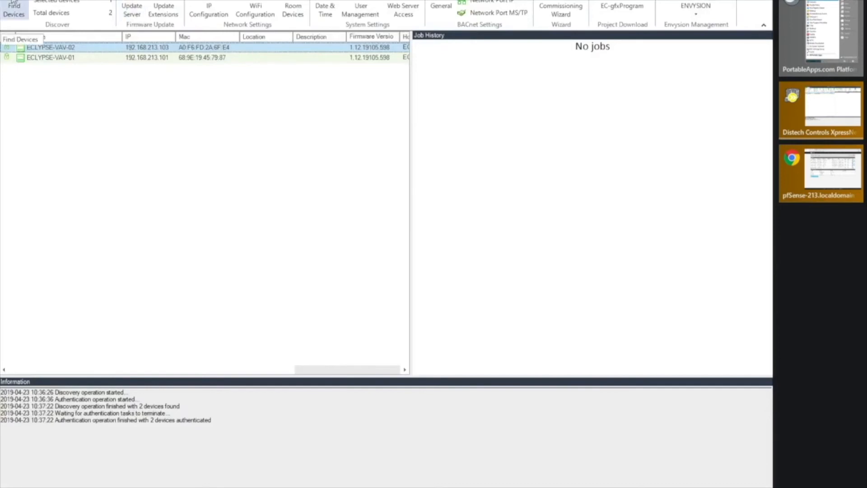
{"action": "left_click", "coordinate": [13, 9]}
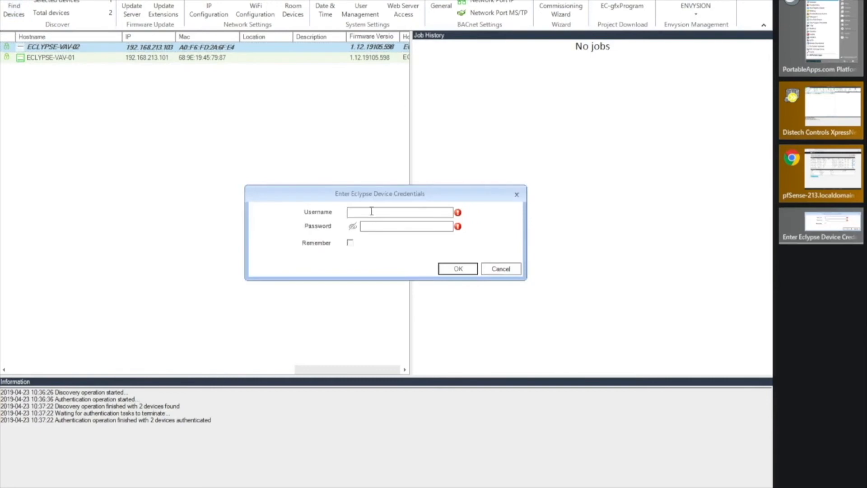
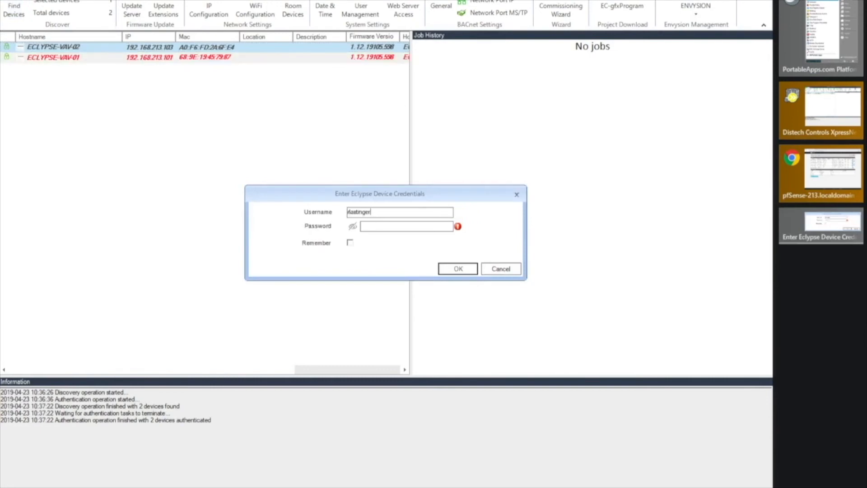
{"action": "key", "text": "Tab"}
{"action": "type", "text": "**************"}
{"action": "key", "text": "Return"}
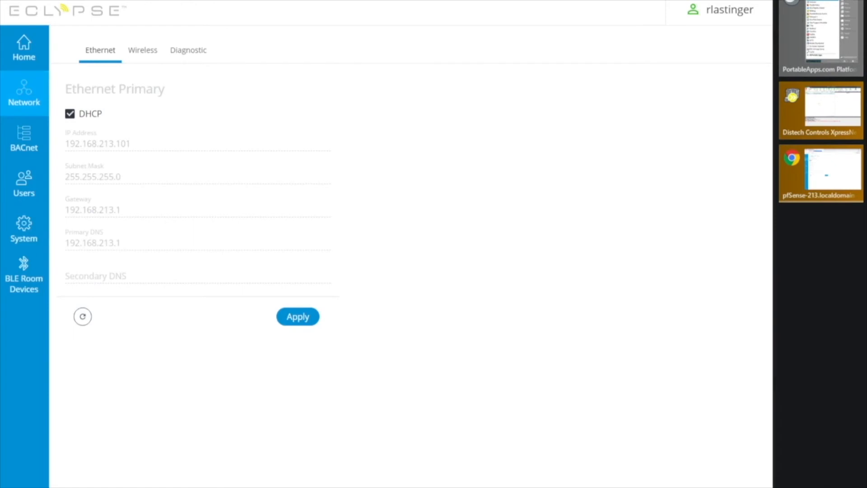
{"action": "key", "text": "BackSpace"}
{"action": "key", "text": "BackSpace"}
{"action": "key", "text": "BackSpace"}
{"action": "key", "text": "BackSpace"}
{"action": "key", "text": "BackSpace"}
{"action": "key", "text": "BackSpace"}
{"action": "key", "text": "BackSpace"}
{"action": "key", "text": "BackSpace"}
{"action": "key", "text": "BackSpace"}
{"action": "key", "text": "BackSpace"}
{"action": "key", "text": "BackSpace"}
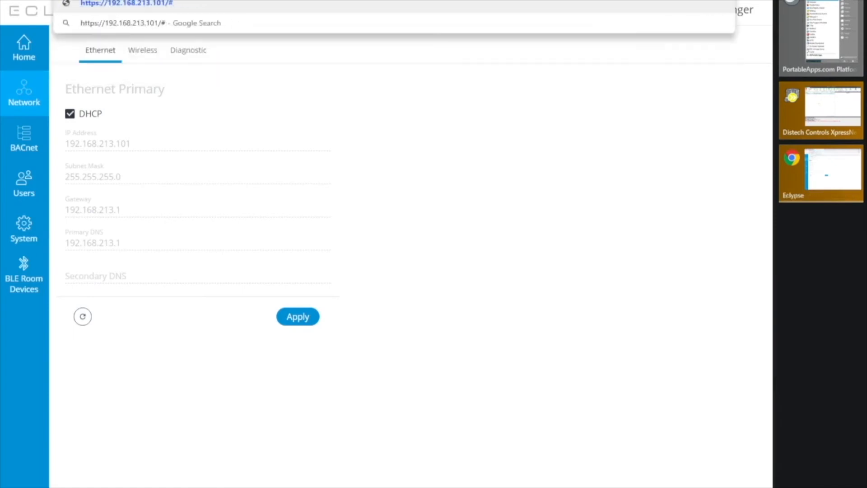
{"action": "key", "text": "BackSpace"}
{"action": "type", "text": "61"}
{"action": "key", "text": "Return"}
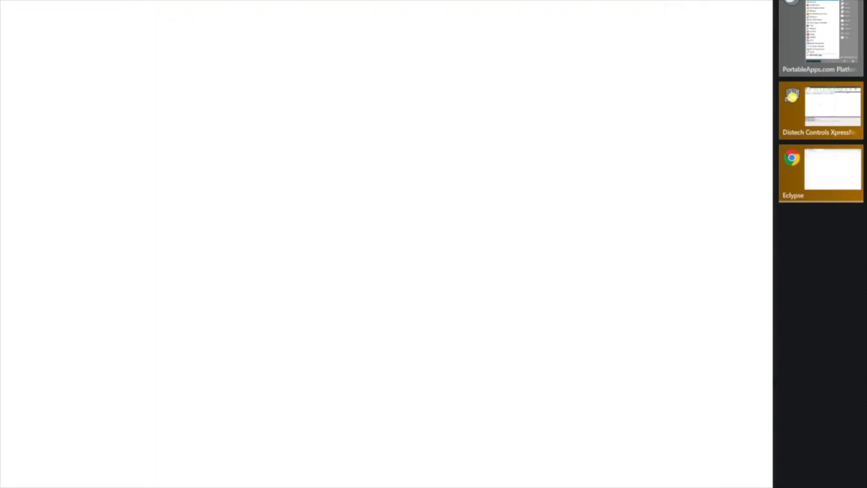
{"action": "left_click", "coordinate": [249, 281]}
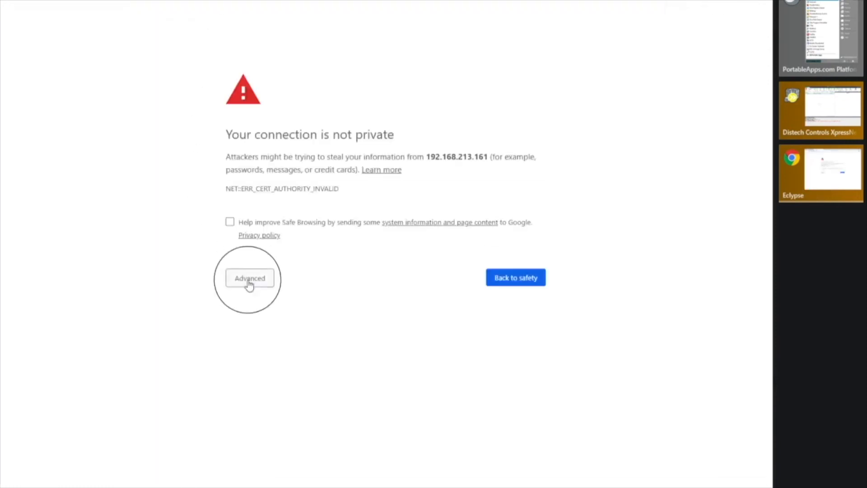
{"action": "left_click", "coordinate": [267, 360]}
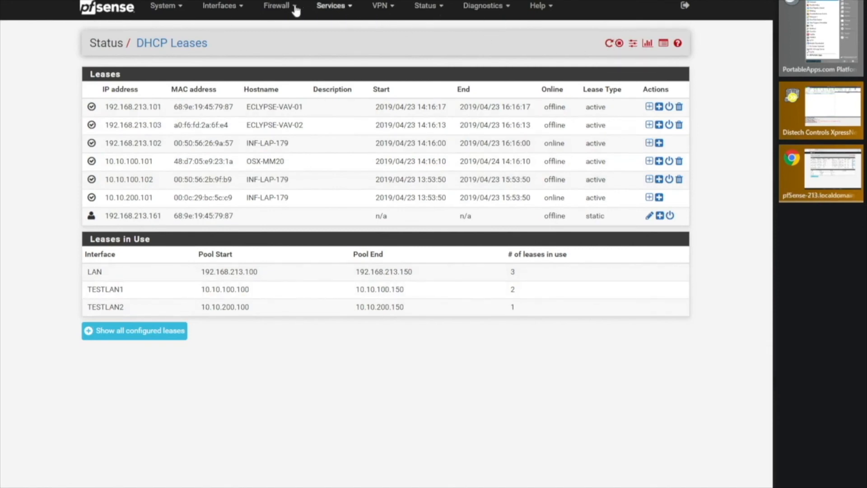
- Open Services > DHCP Server and edit the 192.168.213.161 static mapping
{"action": "left_click", "coordinate": [343, 6]}
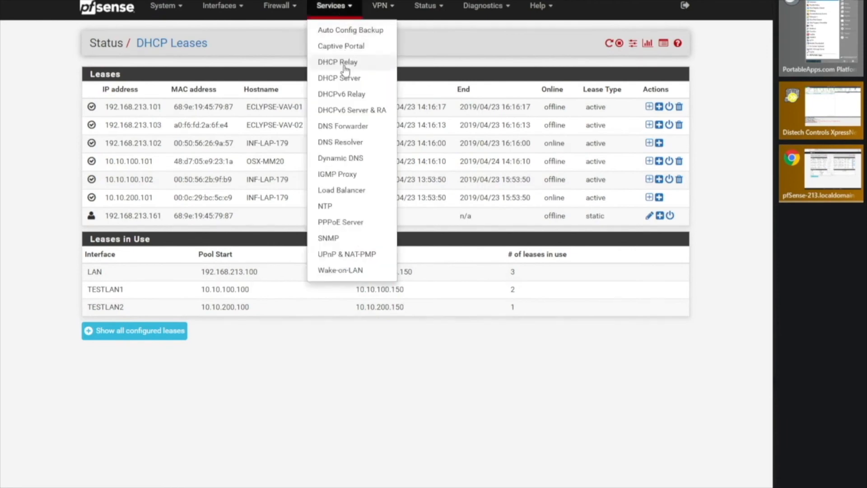
{"action": "left_click", "coordinate": [347, 80]}
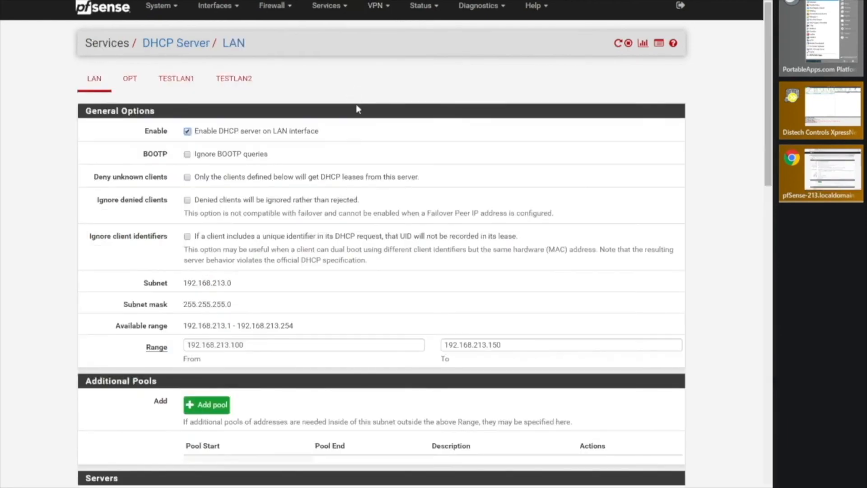
{"action": "scroll", "coordinate": [349, 285], "scroll_direction": "down", "scroll_amount": 10}
{"action": "scroll", "coordinate": [349, 284], "scroll_direction": "down", "scroll_amount": 9}
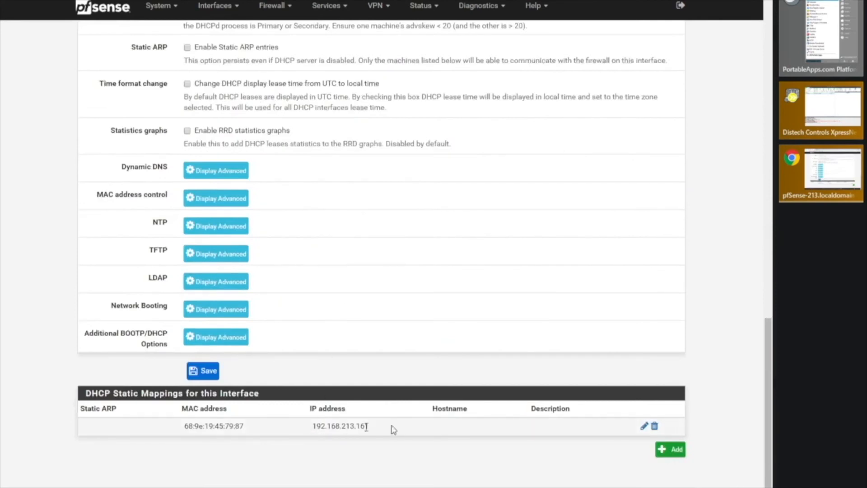
{"action": "left_click", "coordinate": [644, 426]}
- Set the mapping's hostname to ECY-101, save, and apply the changes
{"action": "left_click", "coordinate": [203, 231]}
{"action": "type", "text": "ECY-"}
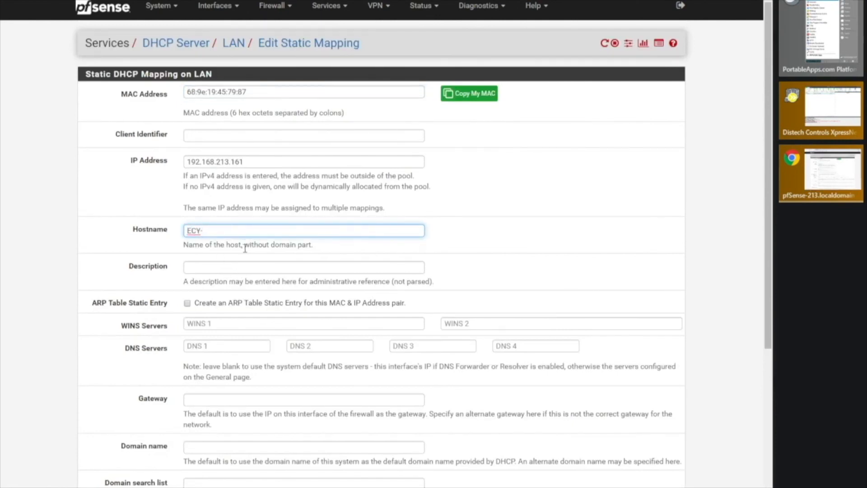
{"action": "type", "text": "101"}
{"action": "scroll", "coordinate": [441, 265], "scroll_direction": "down", "scroll_amount": 5}
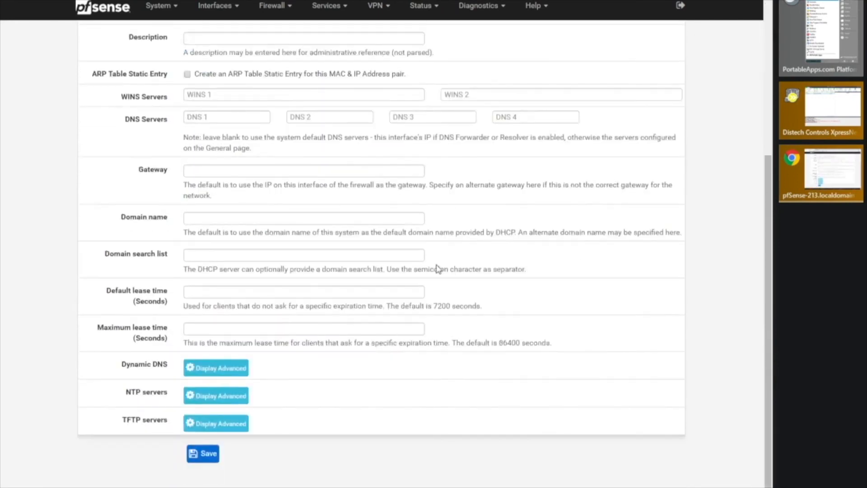
{"action": "left_click", "coordinate": [215, 456]}
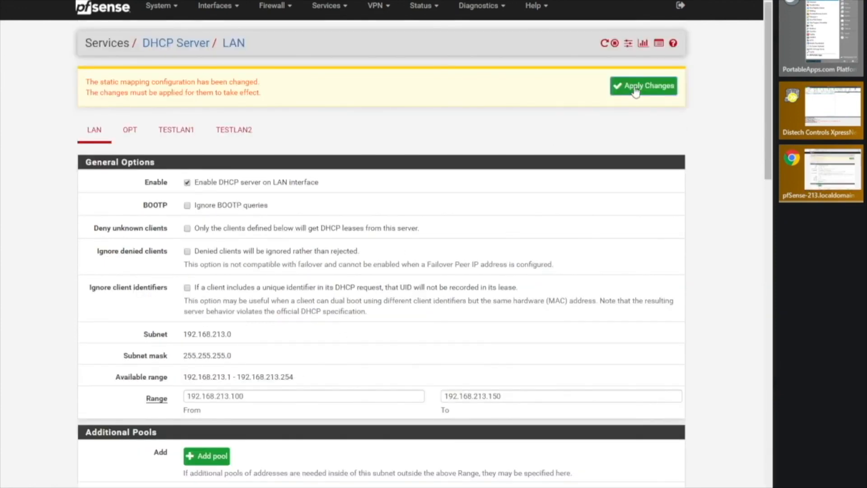
{"action": "left_click", "coordinate": [636, 89]}
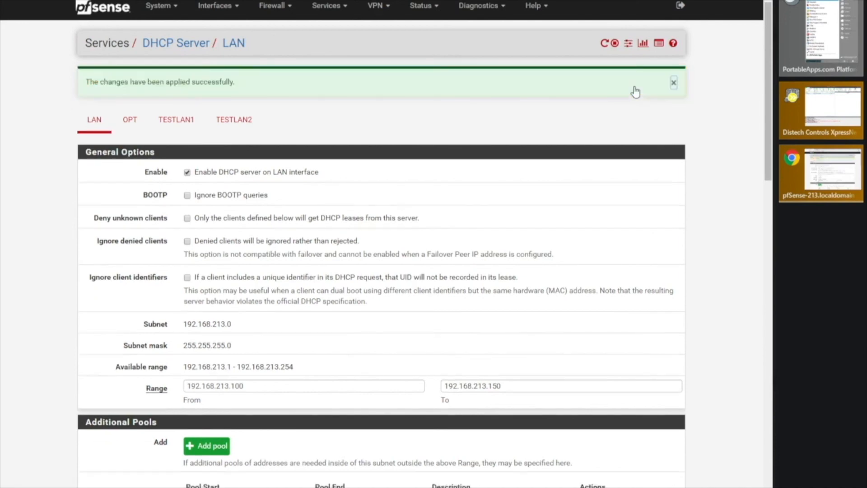